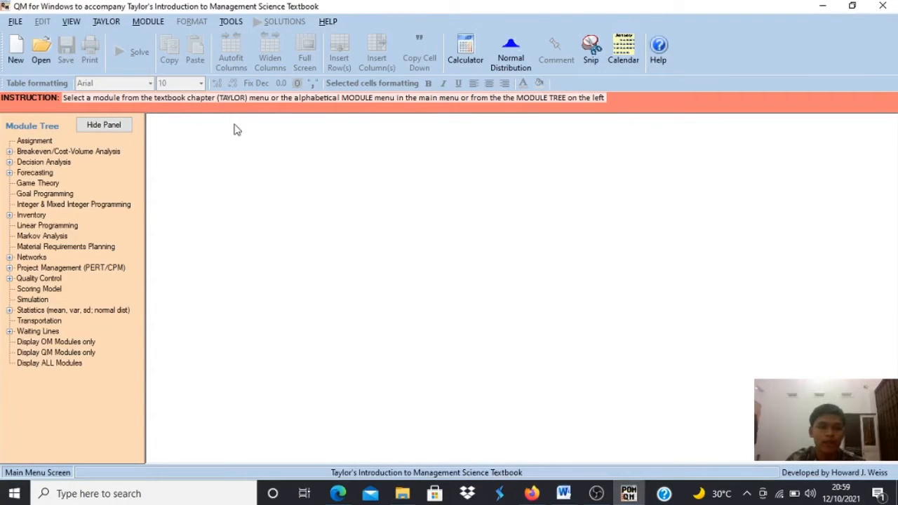
- Choose the Assignment module and start a new data set
left_click(148, 22)
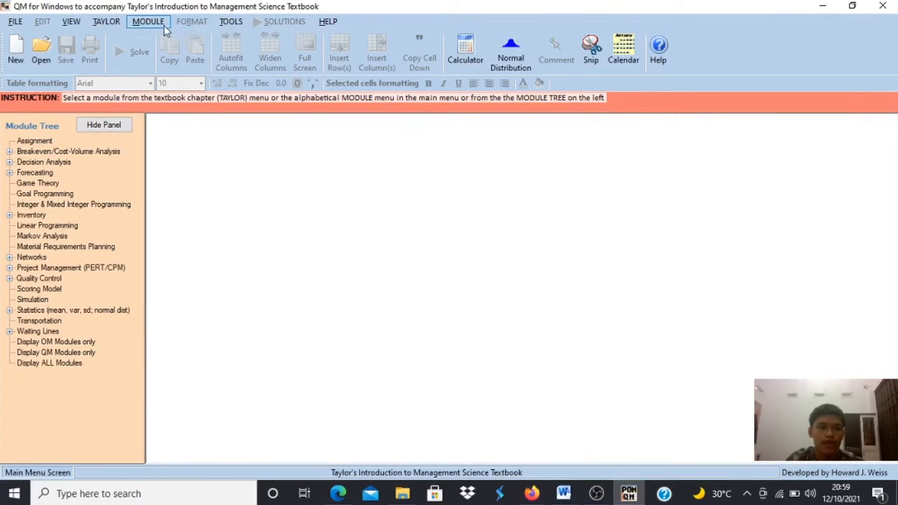
left_click(164, 26)
left_click(176, 36)
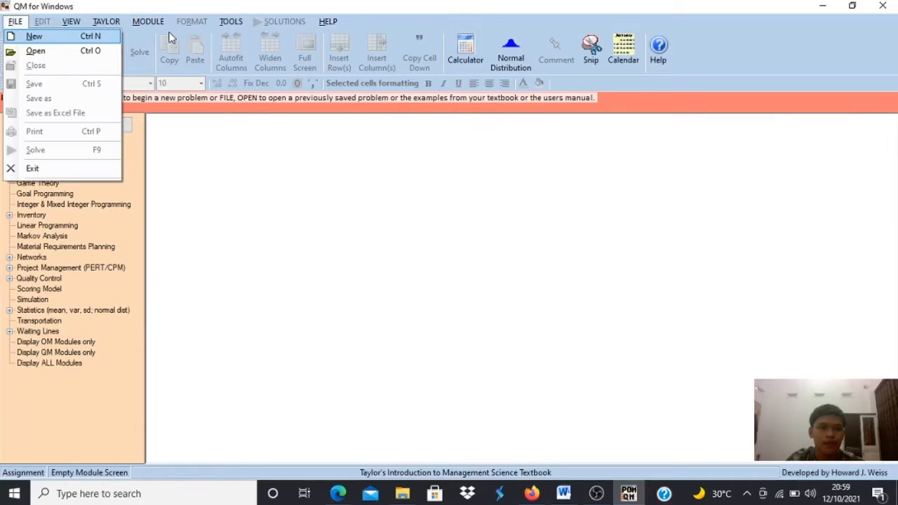
left_click(97, 38)
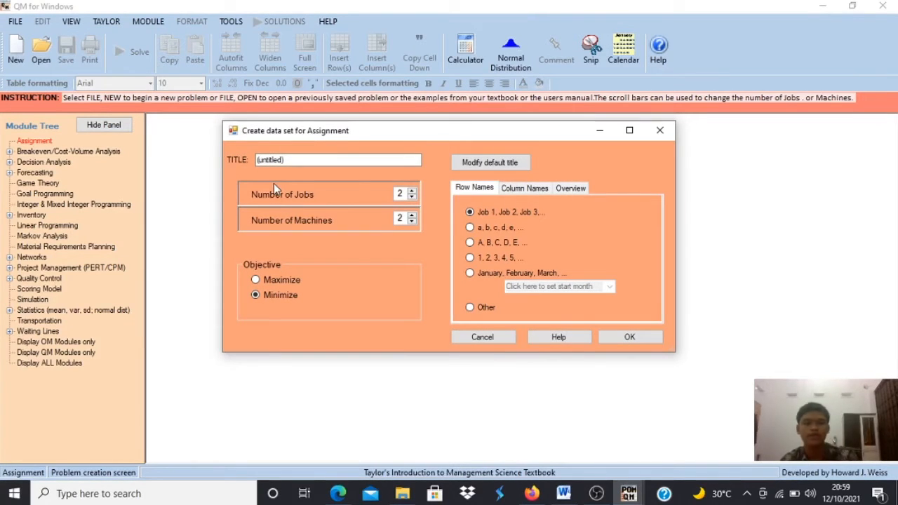
- Replace the default data set title with Laundry
left_click(301, 162)
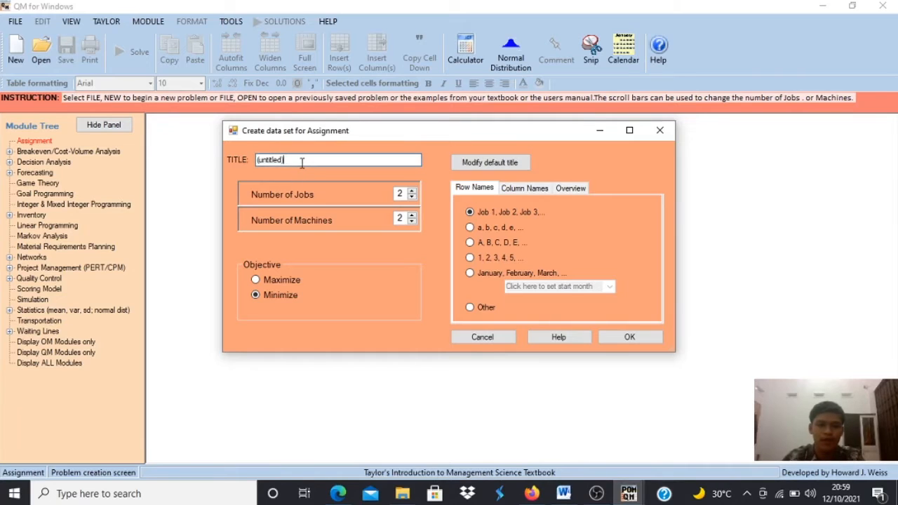
key("BackSpace")
key("BackSpace")
key("BackSpace")
key("BackSpace")
key("BackSpace")
key("BackSpace")
key("BackSpace")
key("BackSpace")
key("BackSpace")
key("BackSpace")
type("Laundry")
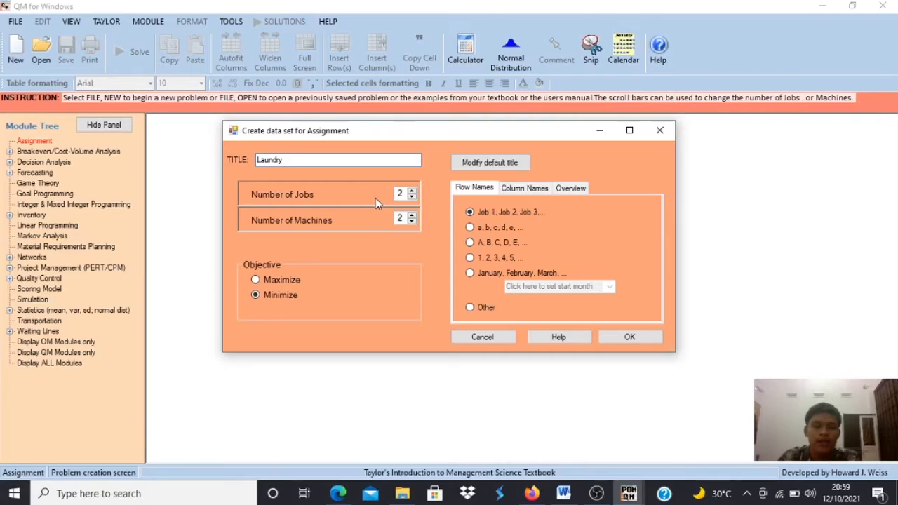
- Set the number of jobs and machines to 4 each and create the data set with the Minimize objective
left_click(413, 193)
left_click(413, 193)
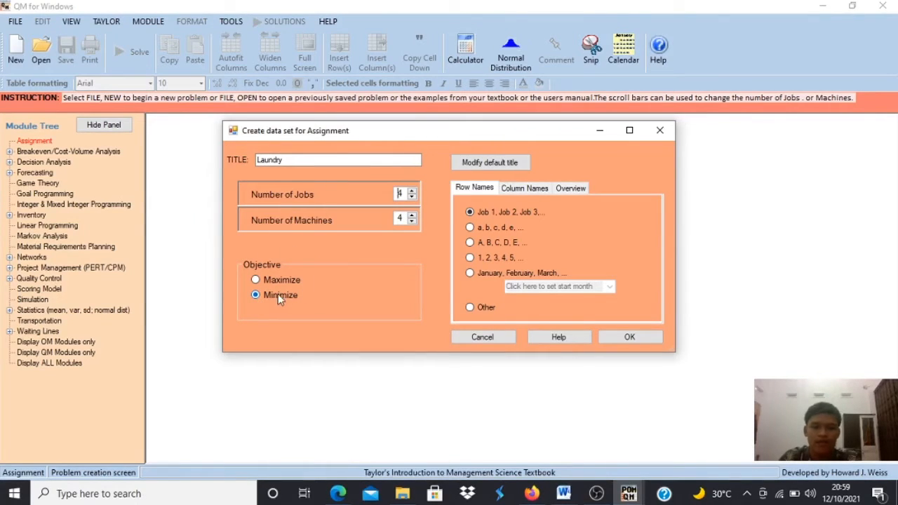
left_click(627, 338)
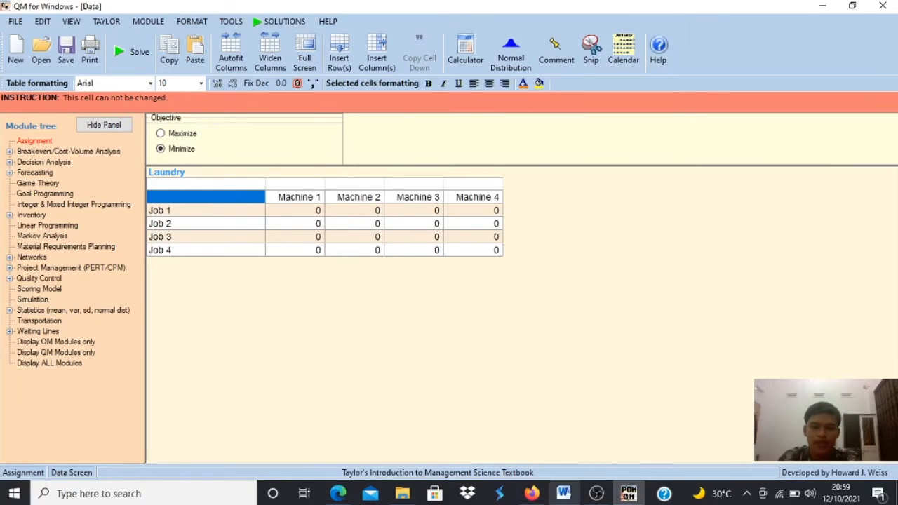
- Preview the Word task table and rename the first two machine columns Memasak and Memotong bahan
mouse_move(564, 493)
mouse_move(573, 426)
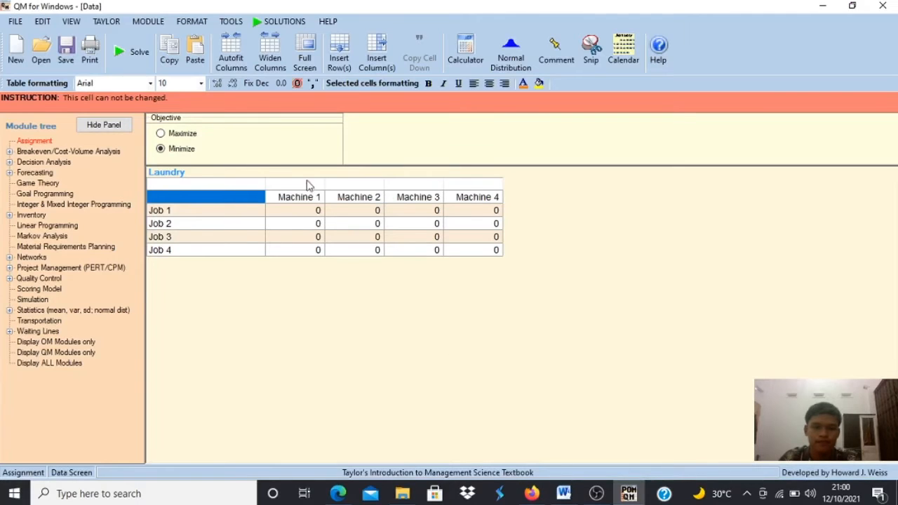
left_click(298, 199)
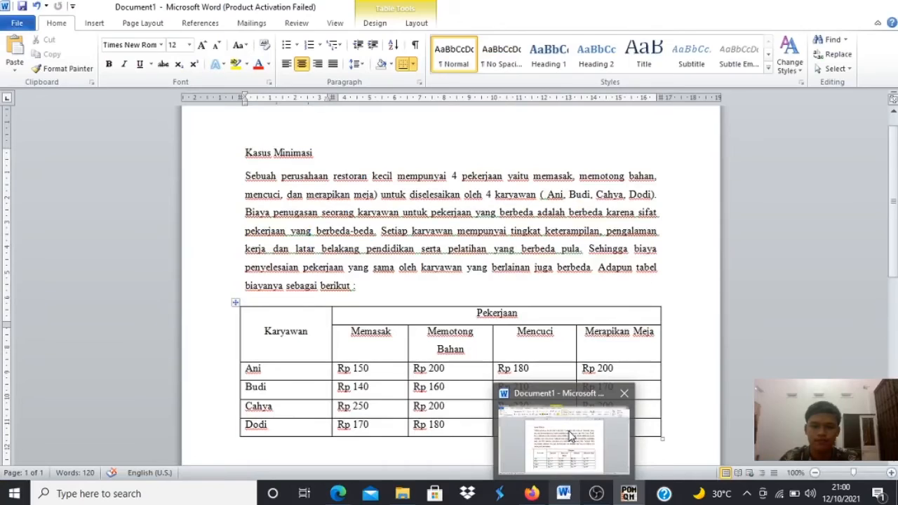
type("Memasak")
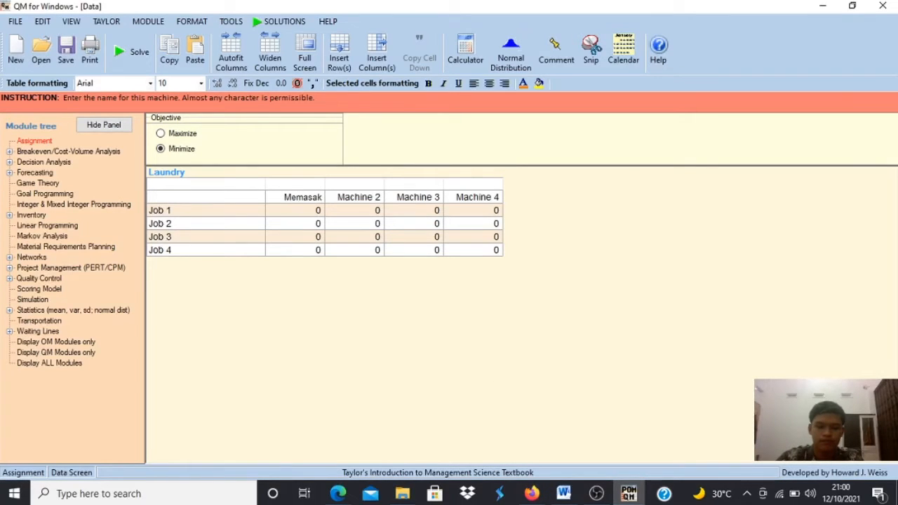
key("Tab")
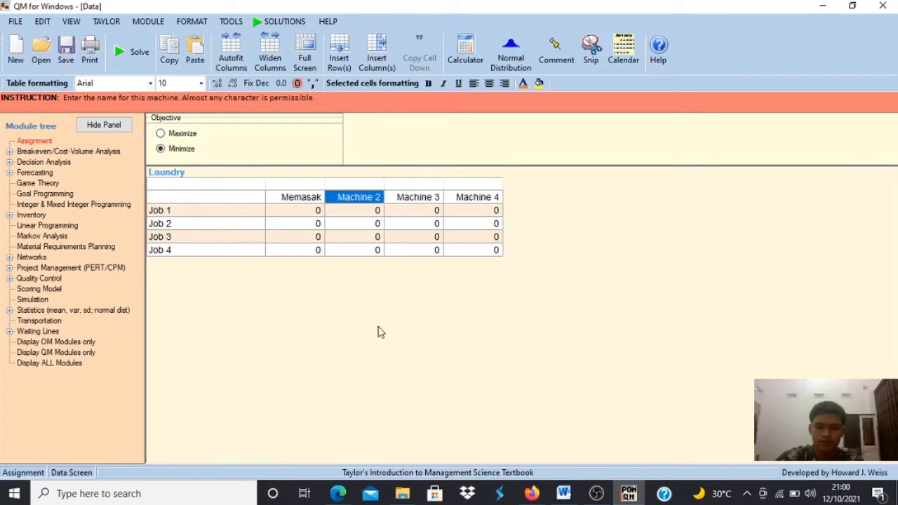
type("Mem")
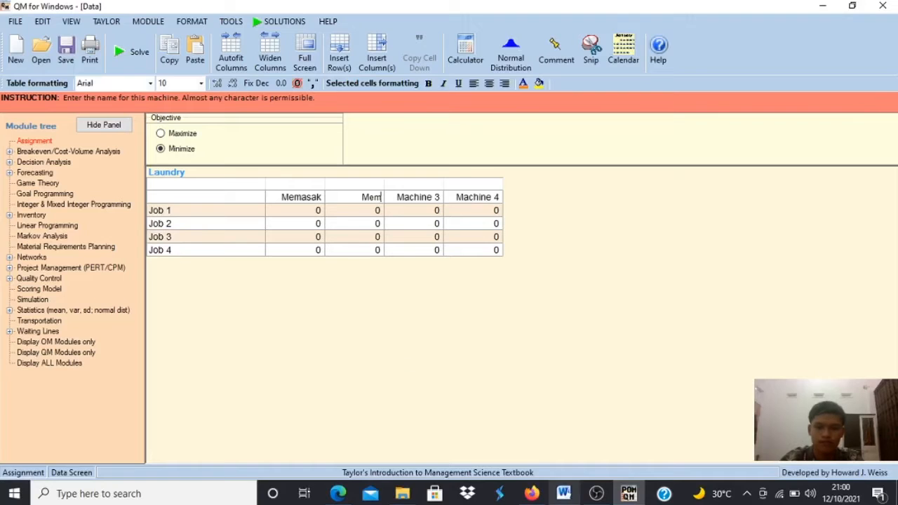
type("o")
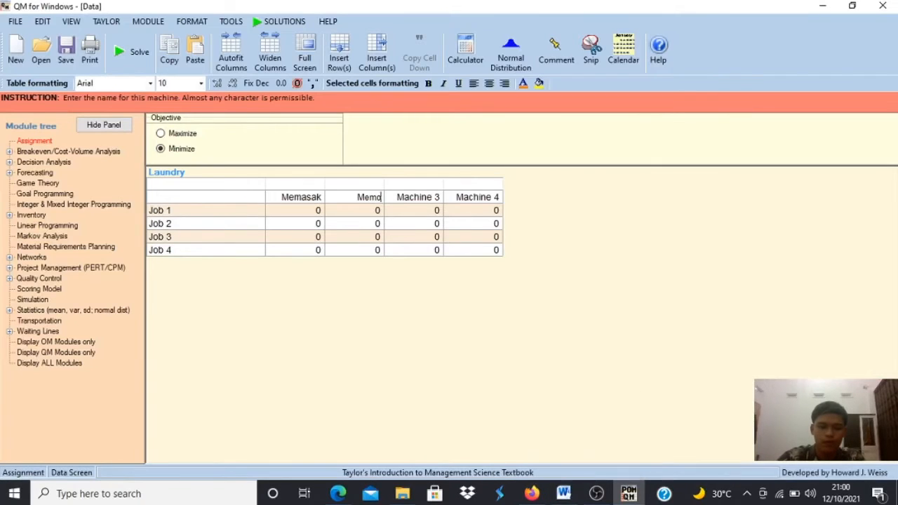
type("tong bahan")
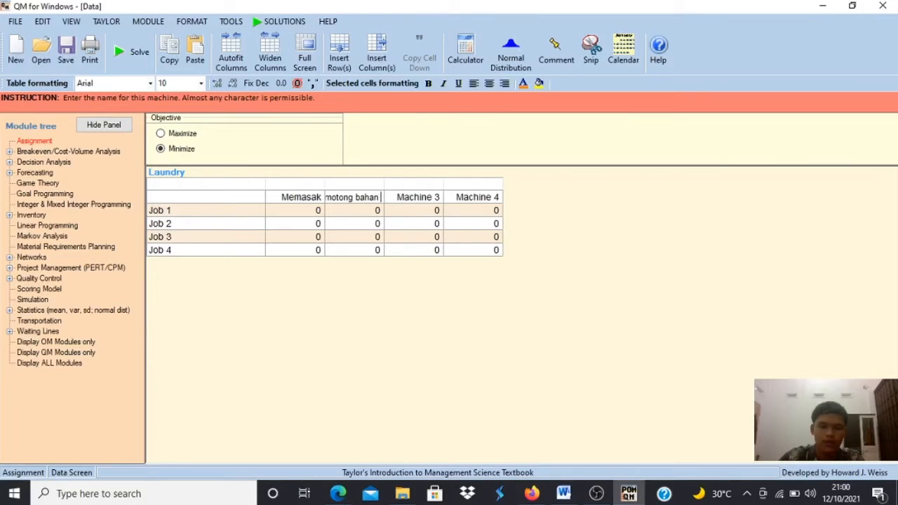
key("Tab")
- Rename the third and fourth machine columns Mencuci and Merapikan meja
type("M")
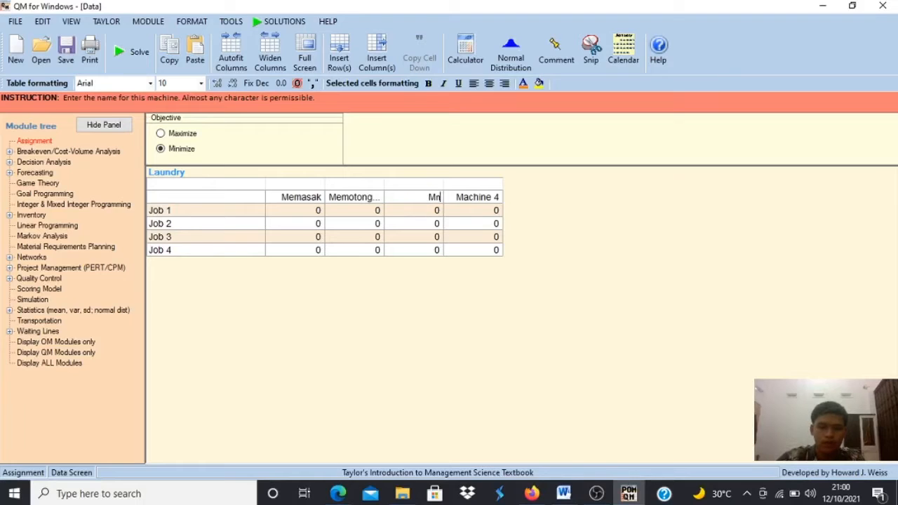
type("encuci")
key("Tab")
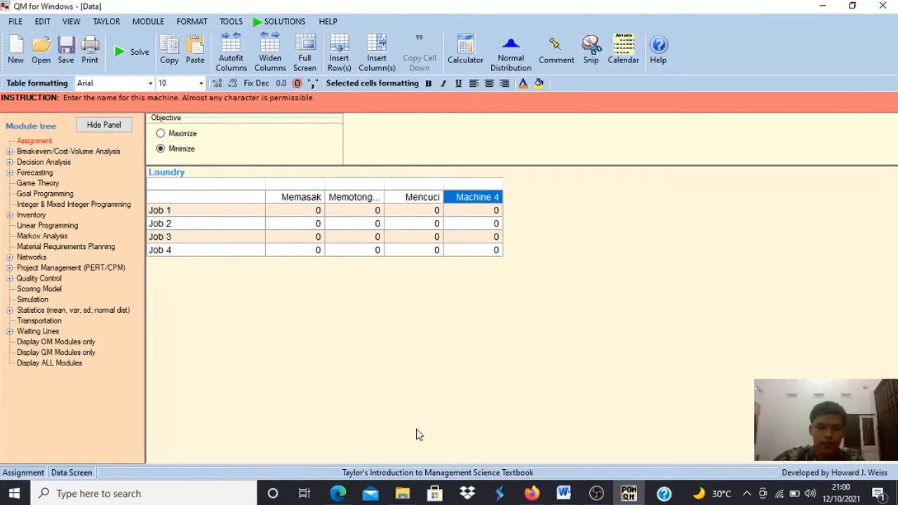
type("Mera")
type("pikan meja")
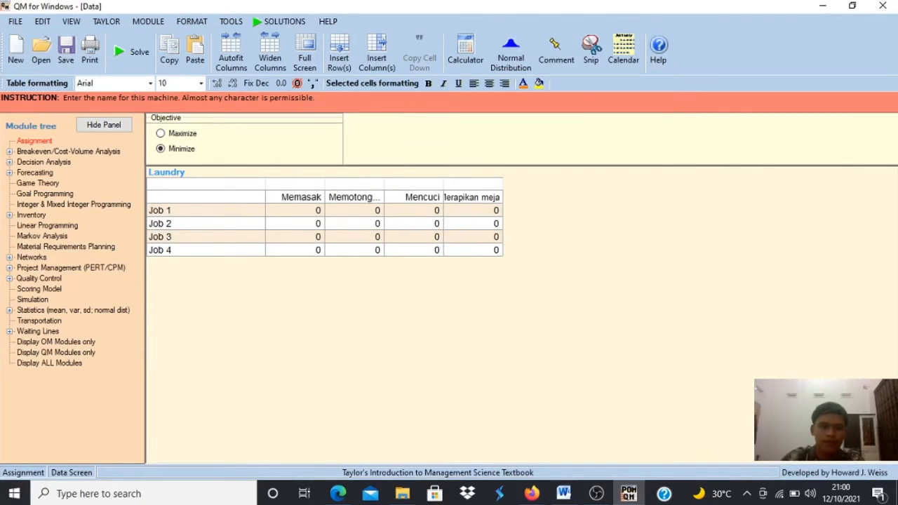
- Rename the four job rows with the four employees' first names, in the order of the Word table
left_click(204, 215)
type("Ani")
key("Down")
type("Budi")
key("Down")
type("Cahya")
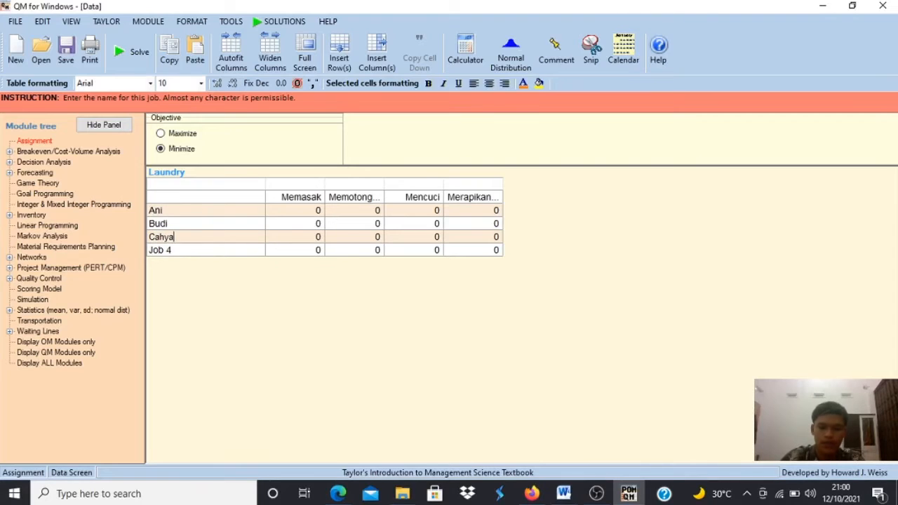
key("Down")
type("Dodi")
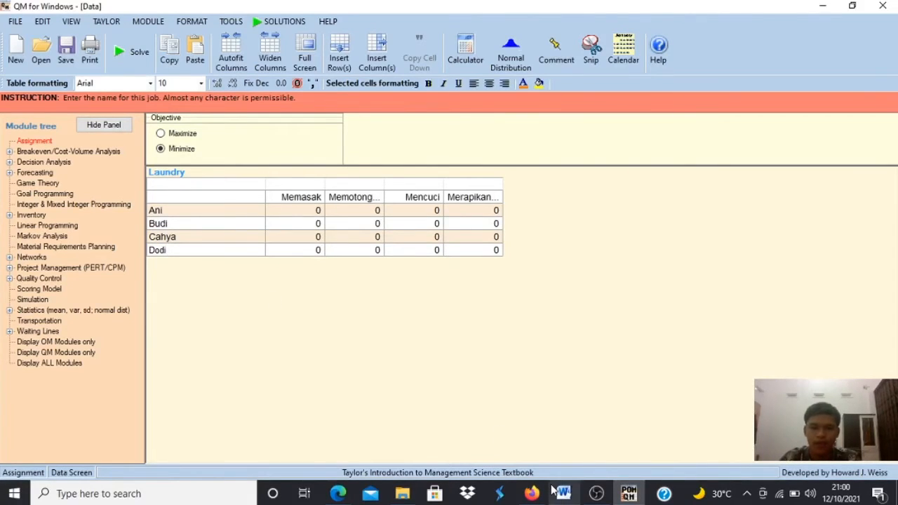
- Check the costs in the Word table and enter Memasak costs of 150 and 140 for the first two employees
mouse_move(553, 489)
mouse_move(558, 460)
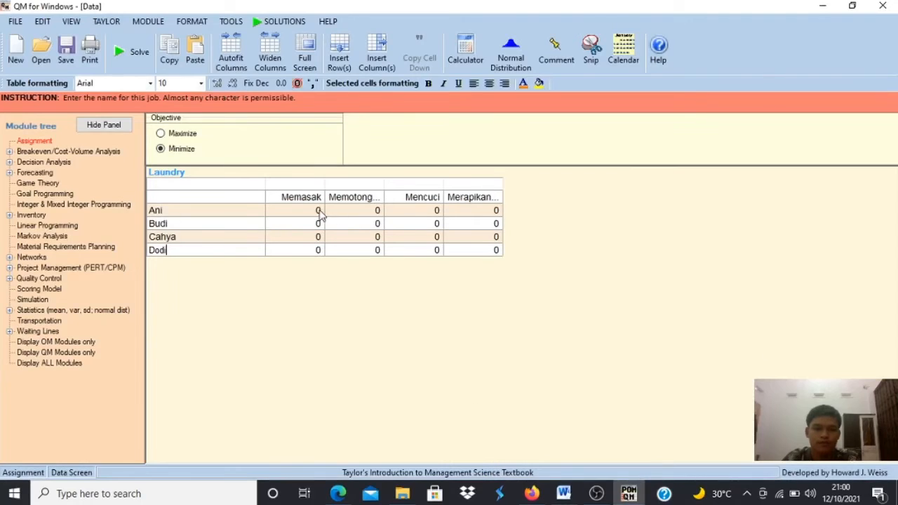
left_click(319, 211)
type("150")
key("Return")
type("140")
key("Return")
type("1700")
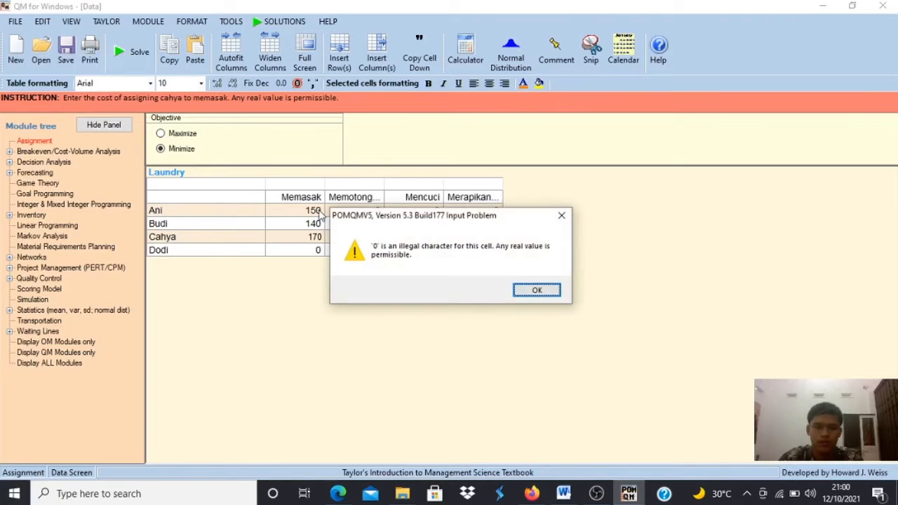
left_click(562, 216)
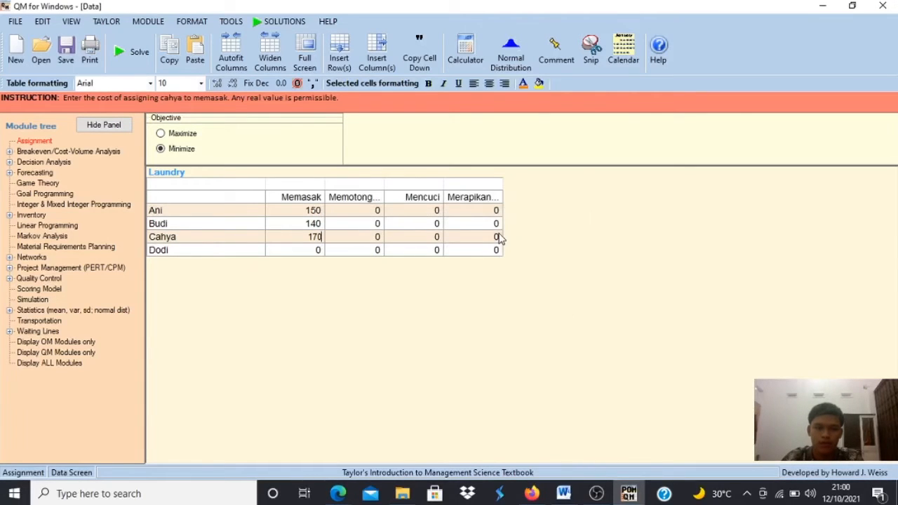
left_click(305, 237)
type("2")
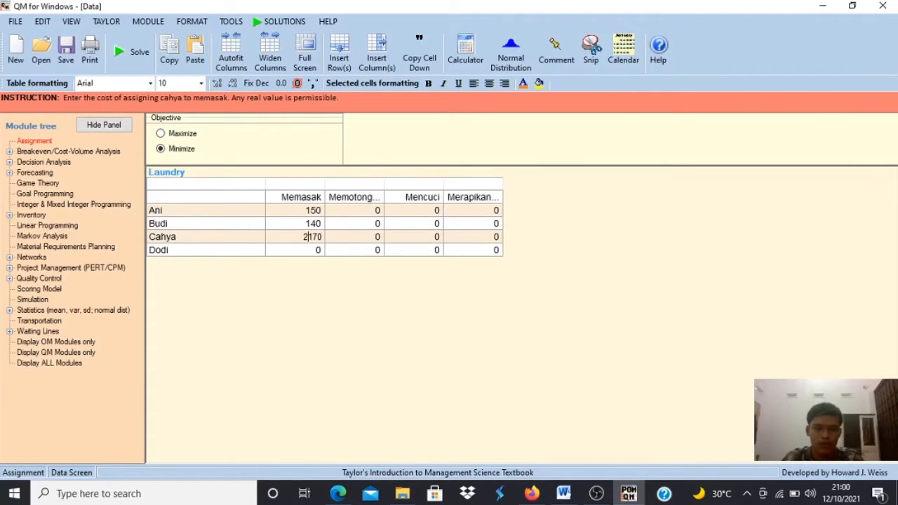
key("Right")
key("Right")
key("Right")
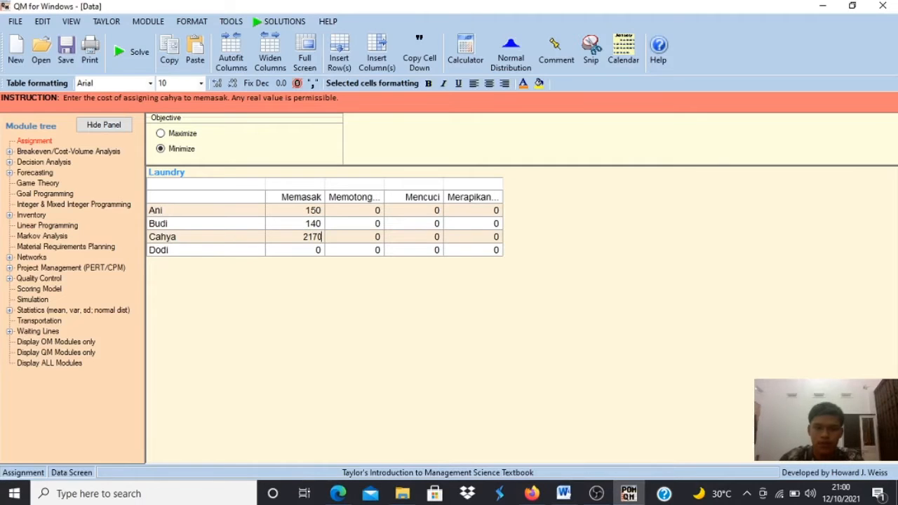
type("2")
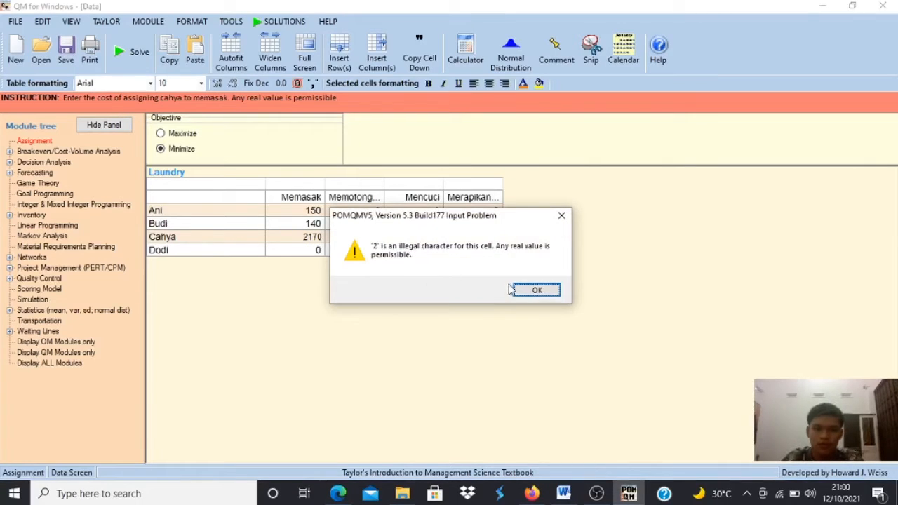
left_click(536, 290)
- Set the Memasak costs to 250 for the third employee and 170 for the fourth
left_click_drag(322, 237, 291, 235)
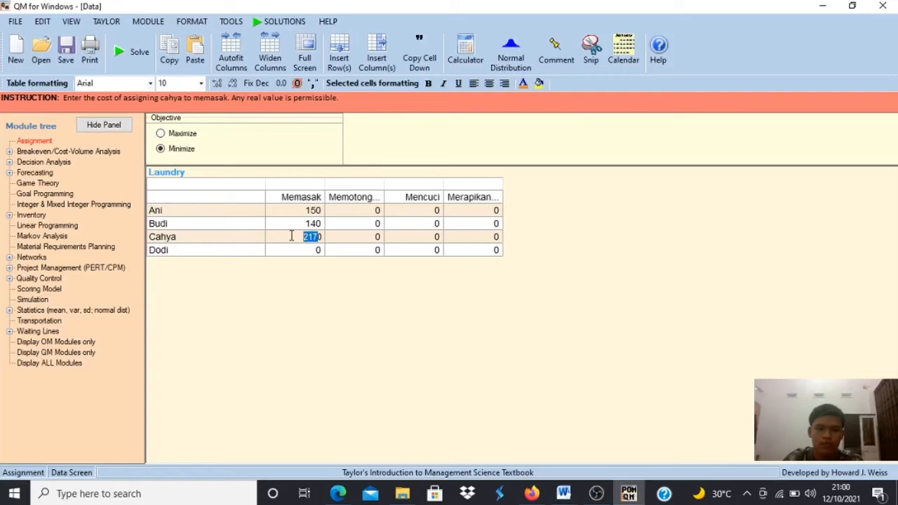
key("BackSpace")
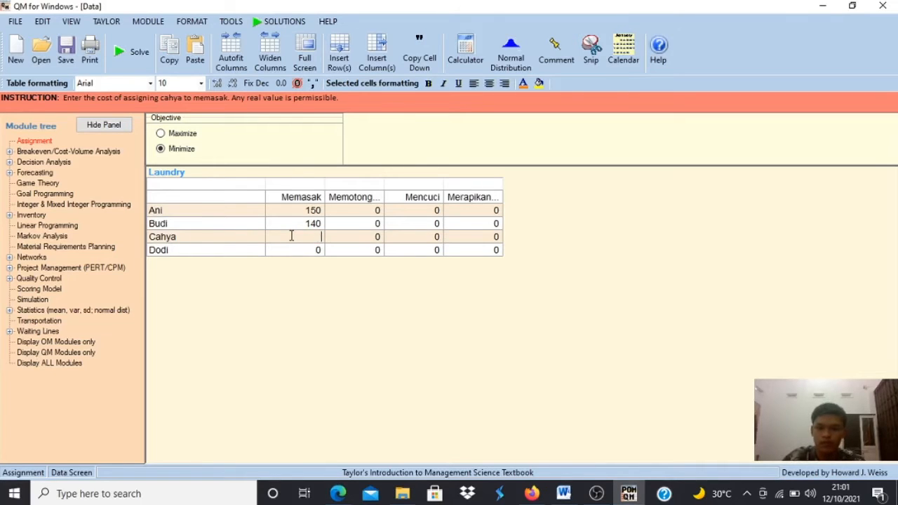
type("250")
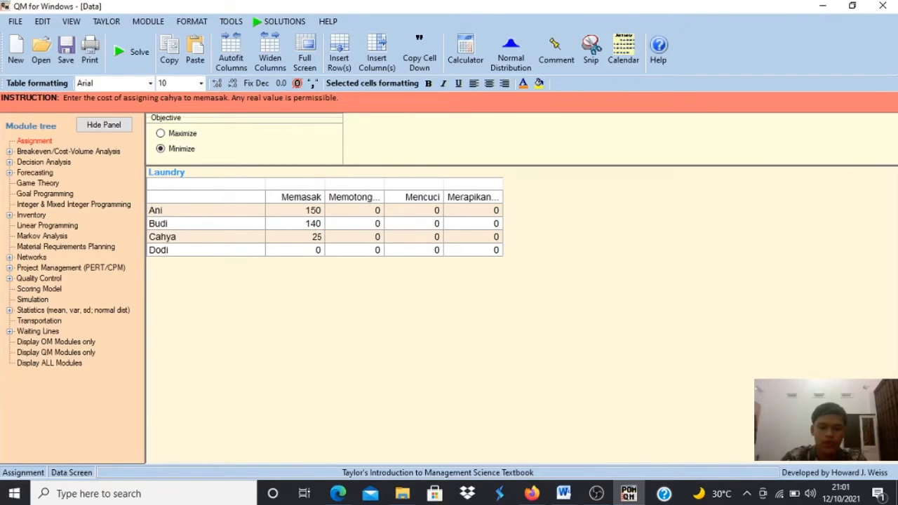
key("Up")
key("Down")
key("Down")
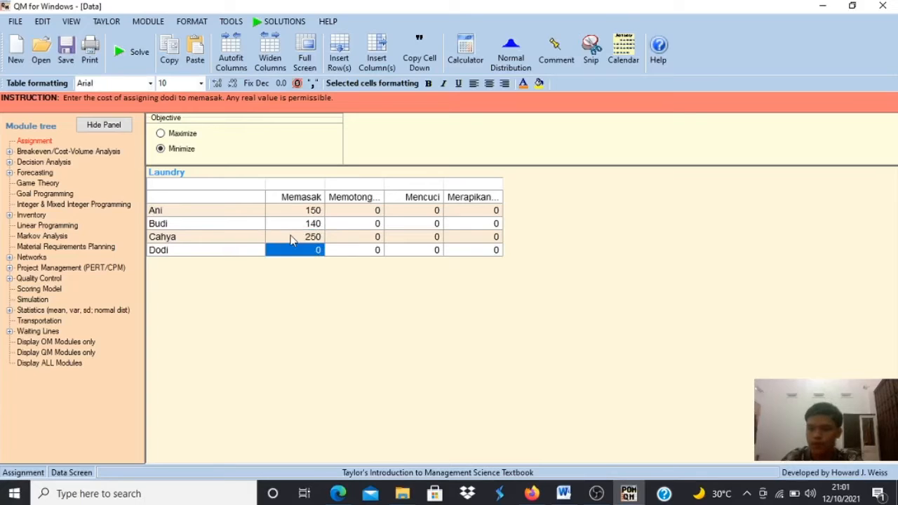
type("170")
key("Tab")
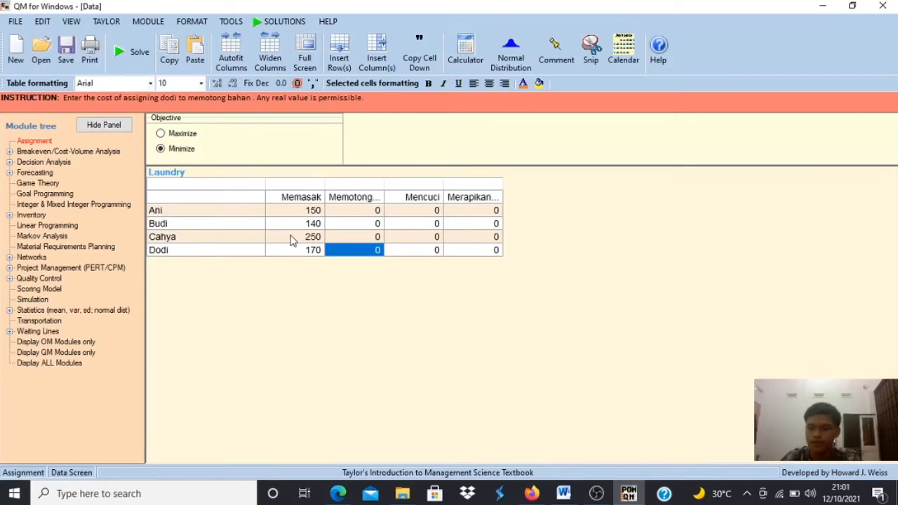
- Fill the Memotong bahan column with costs of 200, 160, 200 and 180 for the four employees in order
key("Up")
key("Up")
key("Up")
type("200")
key("Down")
type("160")
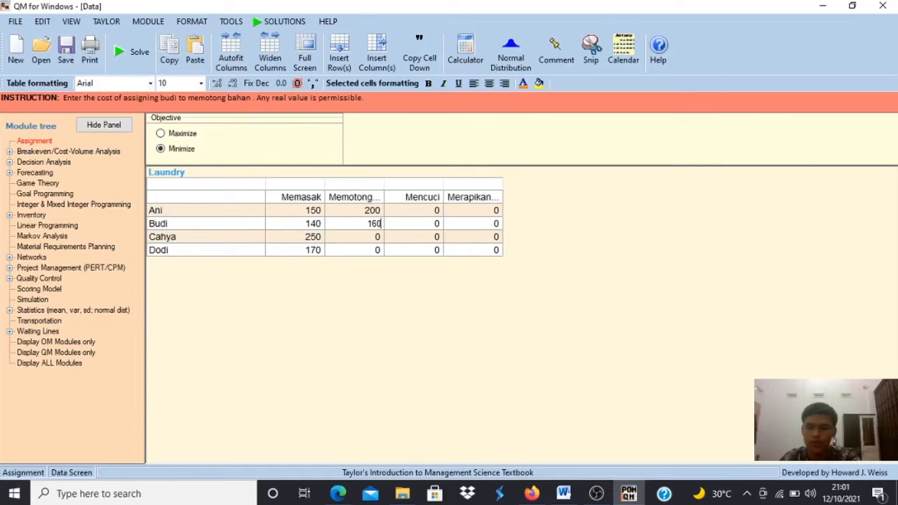
key("Down")
type("200")
key("Down")
type("180")
key("Return")
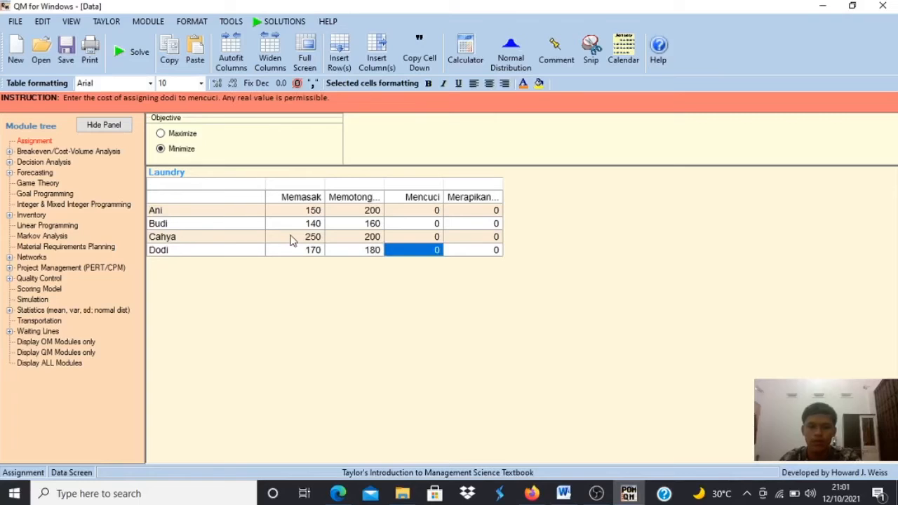
- Fill the Mencuci column with costs of 180, 210, 230 and 180 for the four employees in order
key("Up")
key("Up")
key("Up")
type("1")
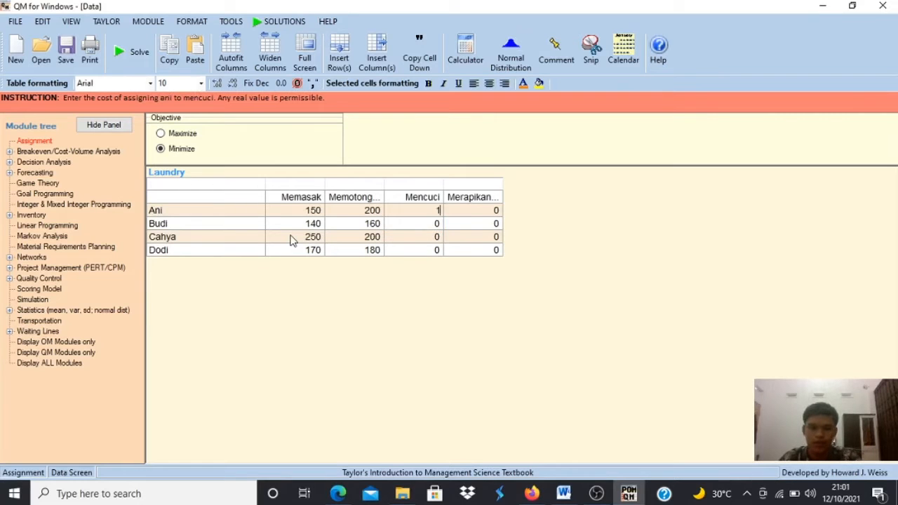
type("80")
key("Down")
type("210")
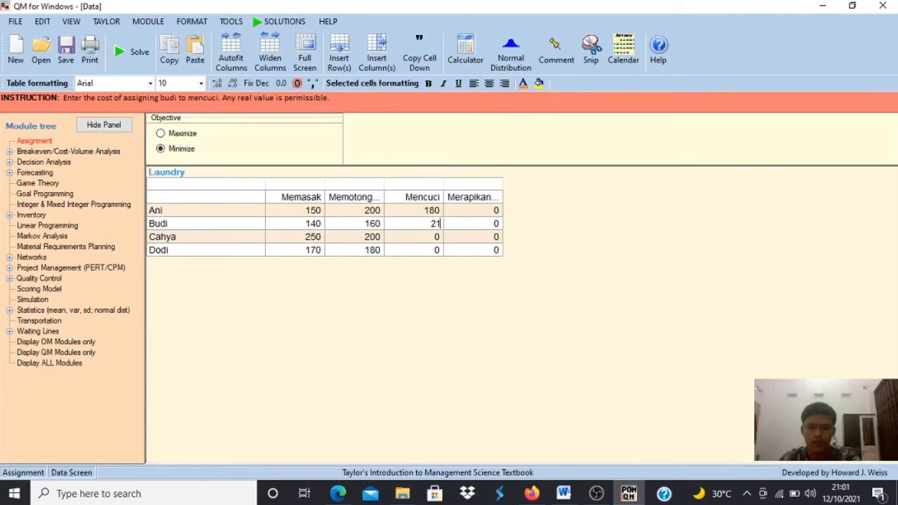
key("Down")
type("230")
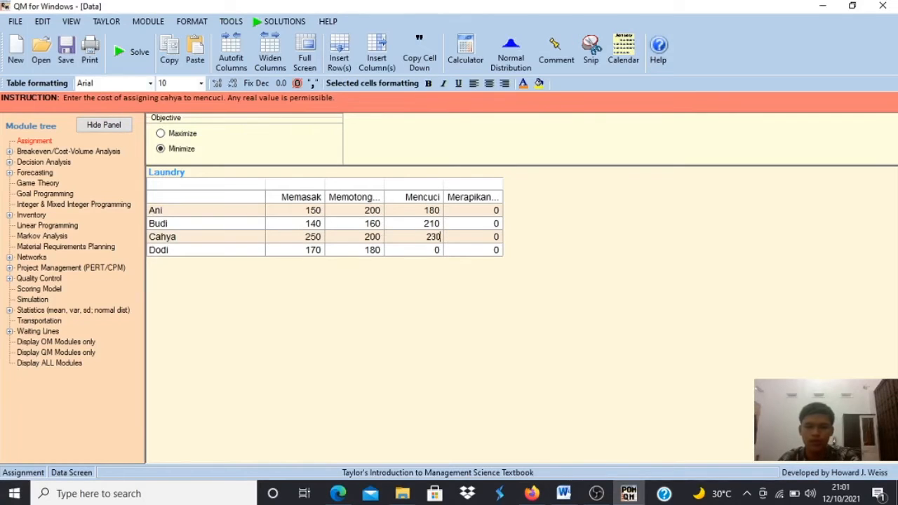
key("Down")
type("180")
key("Return")
- Fill the Merapikan meja column with costs of 200, 170, 200 and 160 for the four employees in order
key("Up")
key("Up")
key("Up")
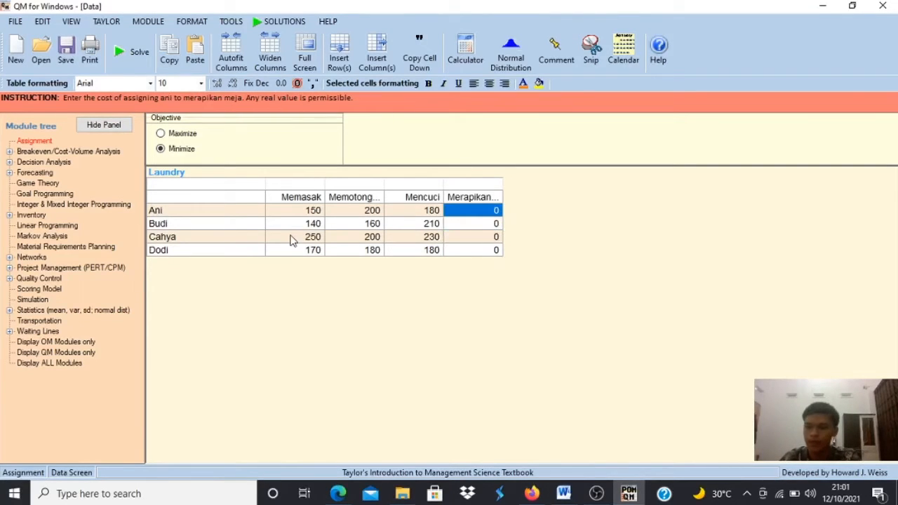
type("200")
key("Return")
type("170")
key("Return")
type("200")
key("Return")
type("16")
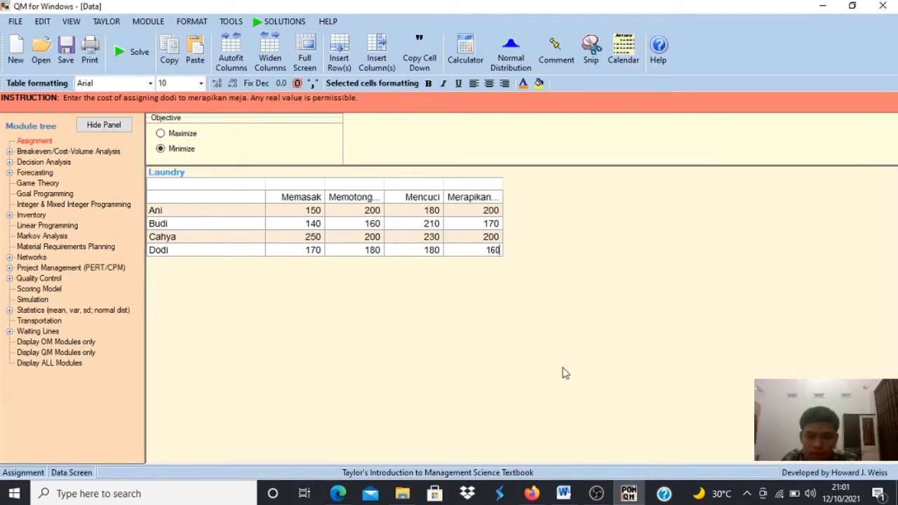
- Check the entered costs against the Word document's table and solve the minimization assignment problem
mouse_move(564, 493)
left_click(560, 459)
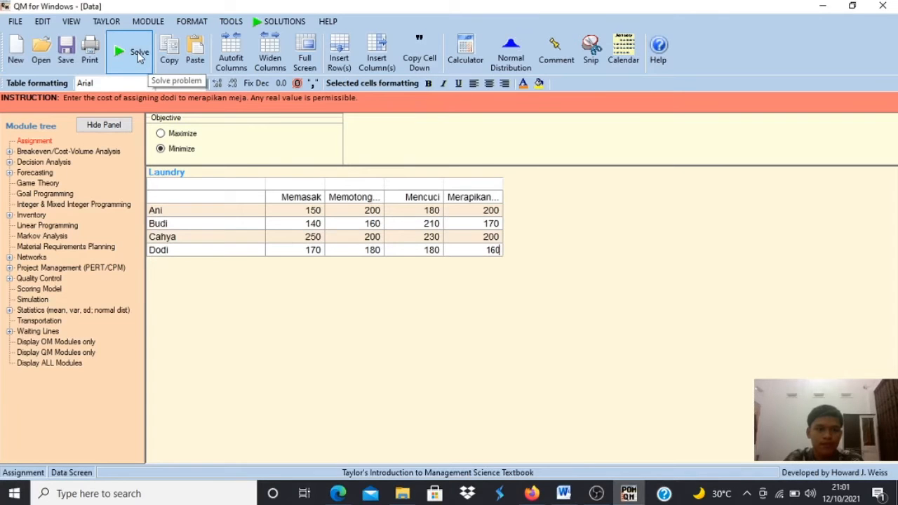
left_click(139, 56)
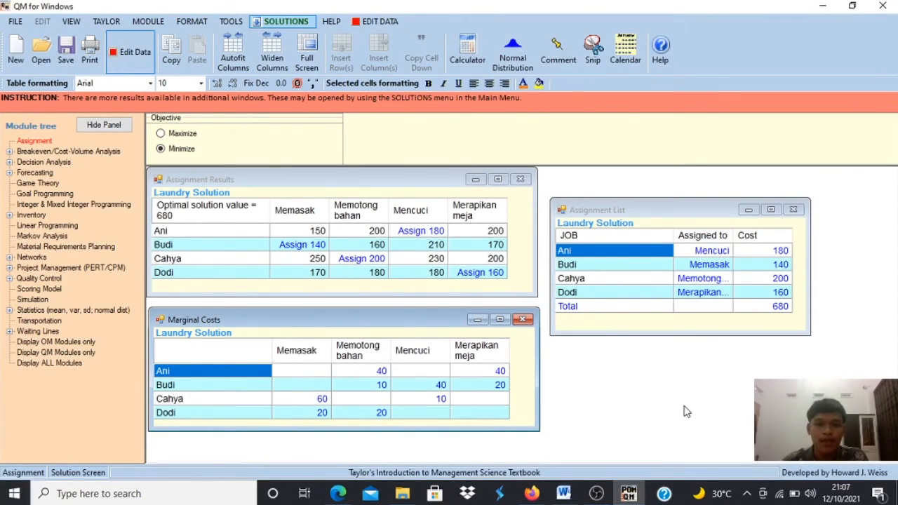
left_click(273, 24)
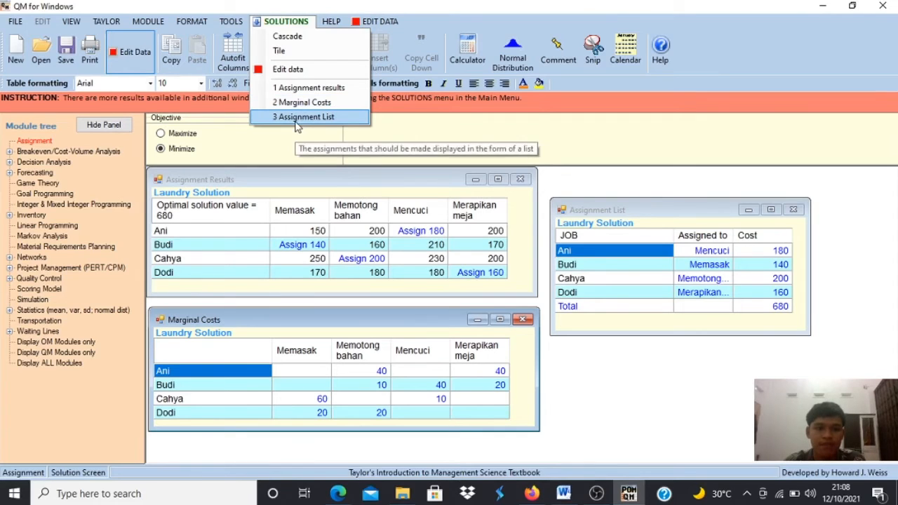
left_click(602, 148)
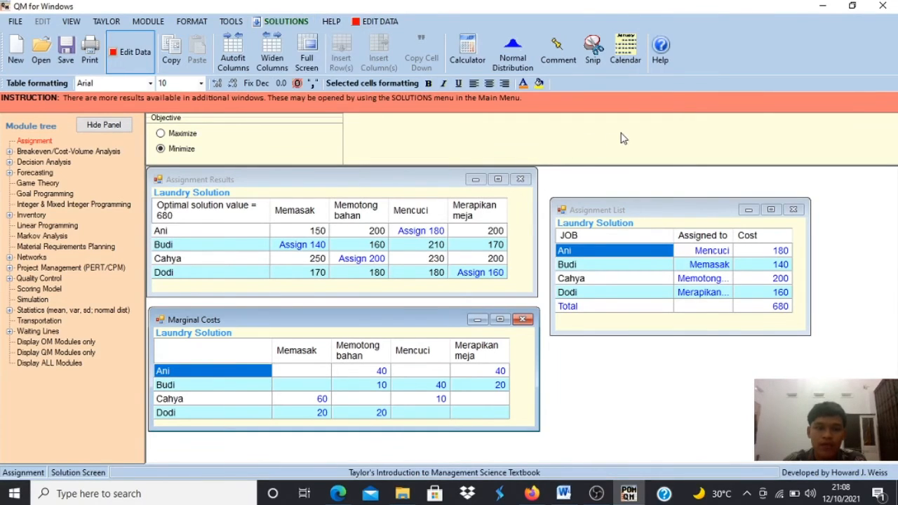